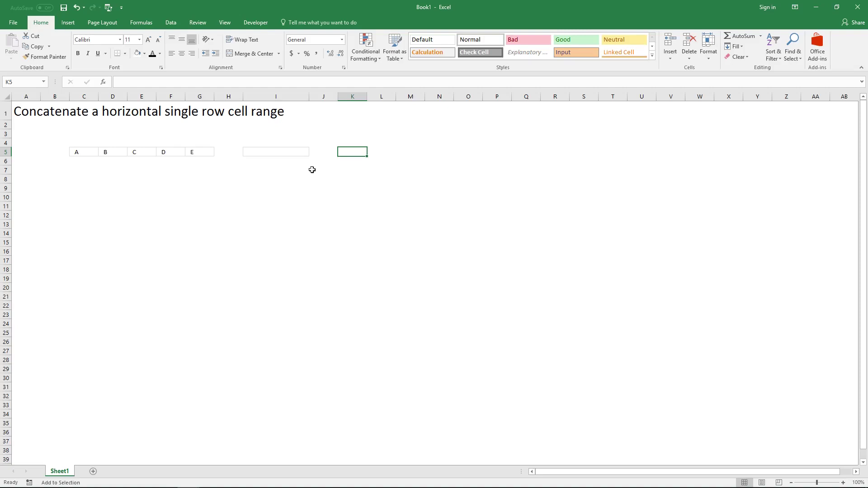
Step: Start a CONCATENATE formula in cell I5 using the =CONC suggestion
left_click(294, 153)
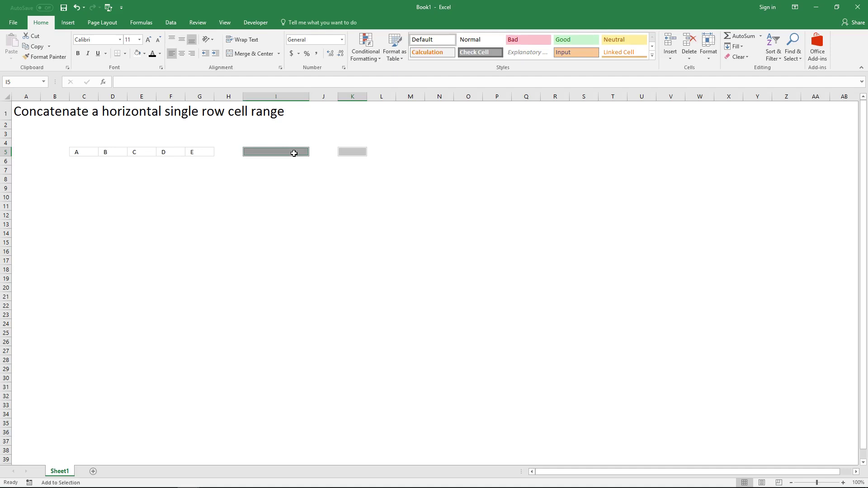
left_click(294, 153)
left_click(293, 152)
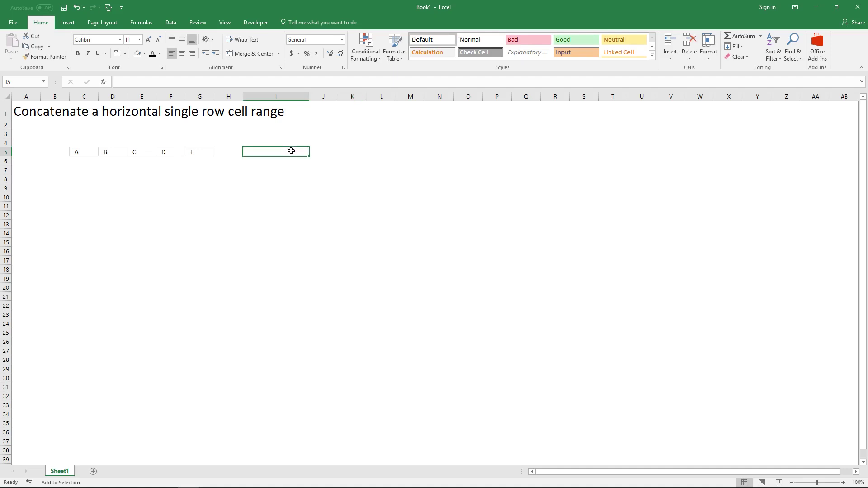
left_click(295, 82)
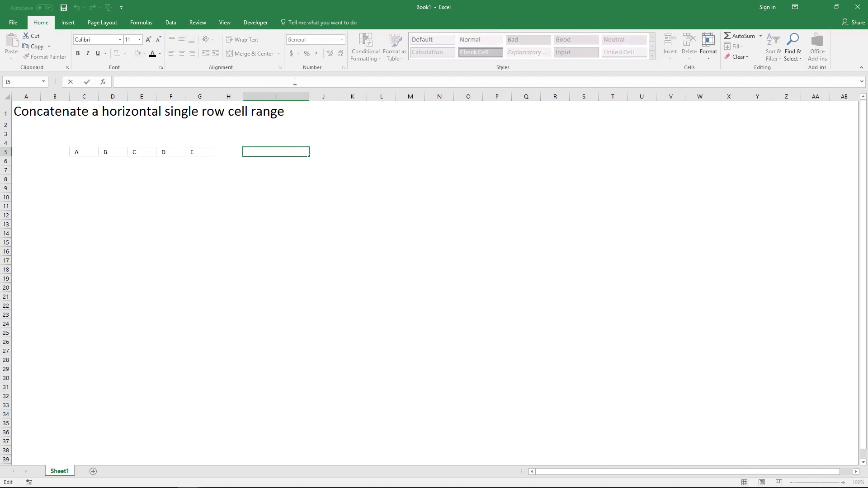
type("=C")
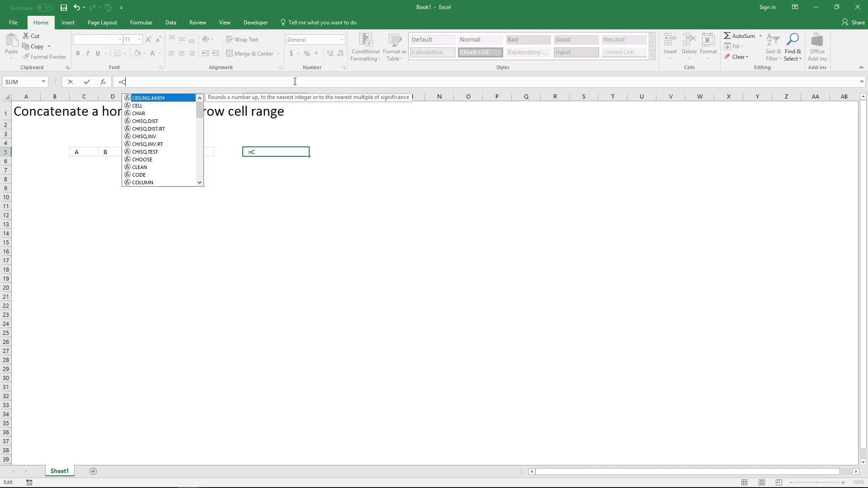
type("ONC")
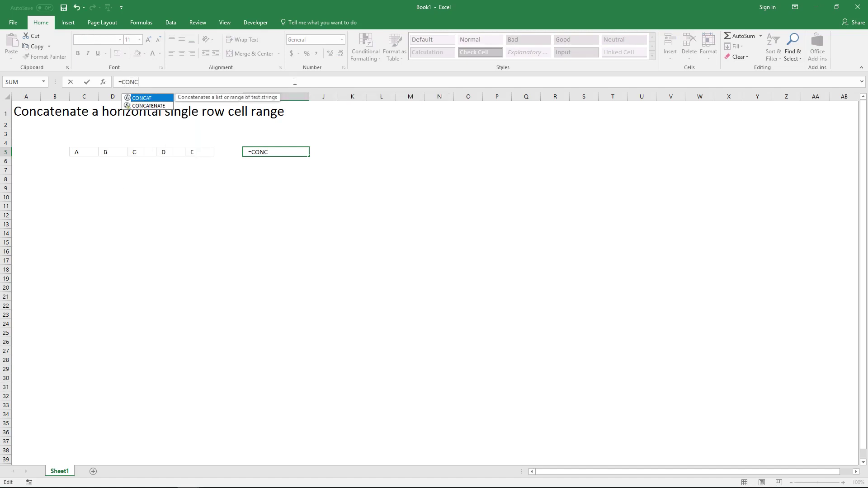
key("Down")
key("Tab")
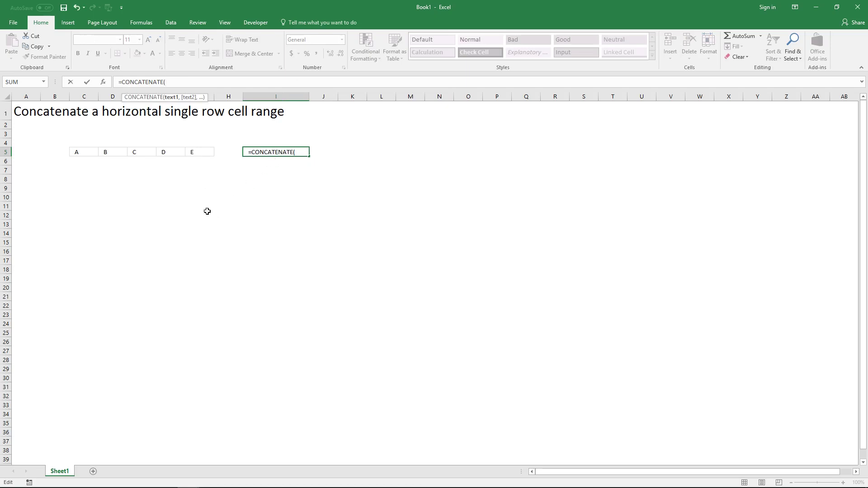
Step: Pass the letter cells from C5 onward as arguments and commit, so I5 shows ABCDE
left_click(88, 153)
left_click(149, 151, "ctrl")
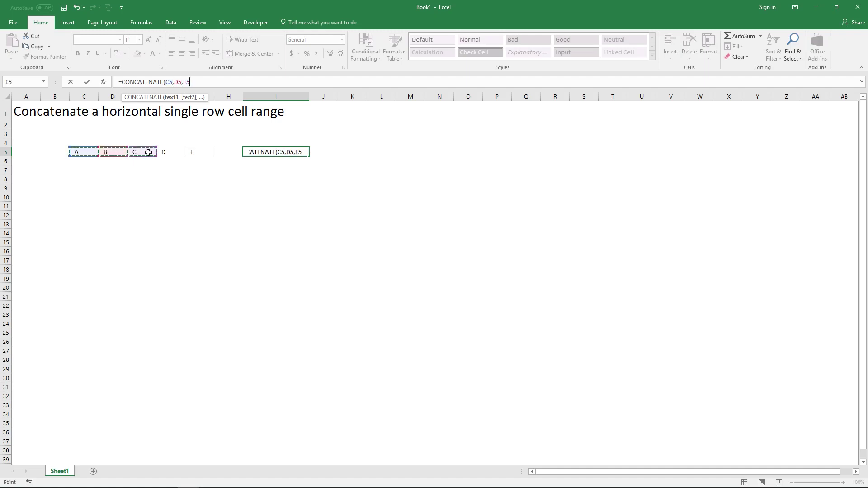
left_click(177, 151, "ctrl")
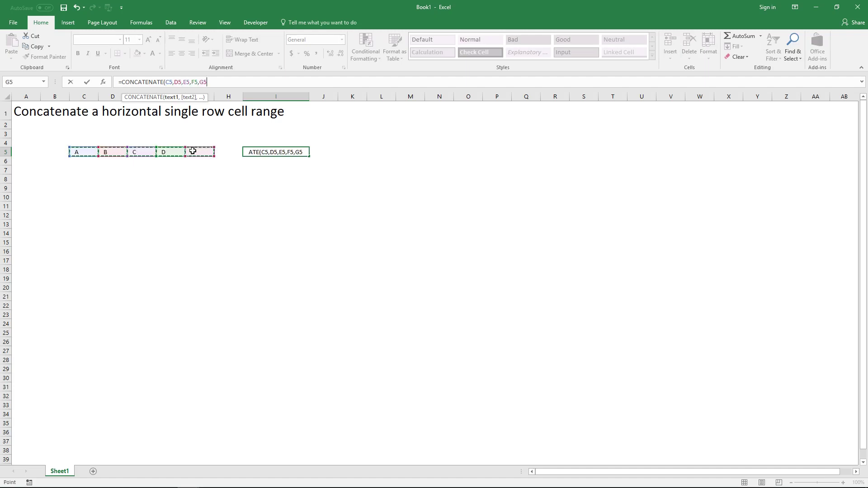
key("Return")
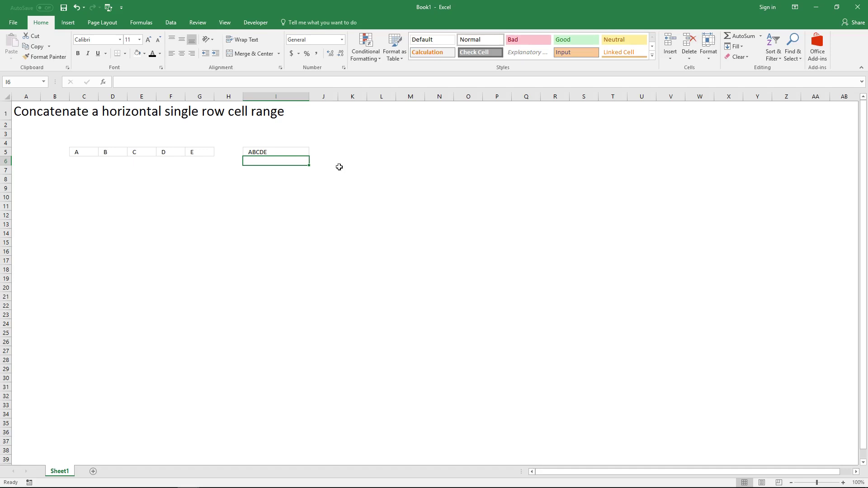
left_click(297, 154)
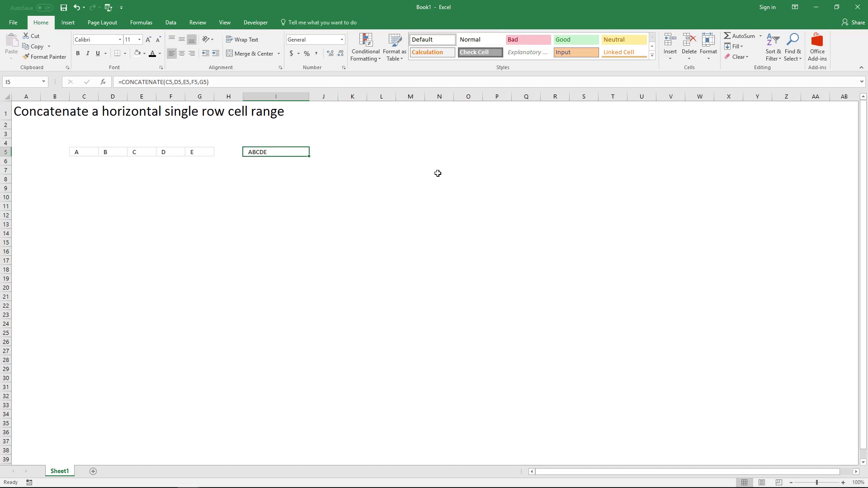
key("Right")
key("Right")
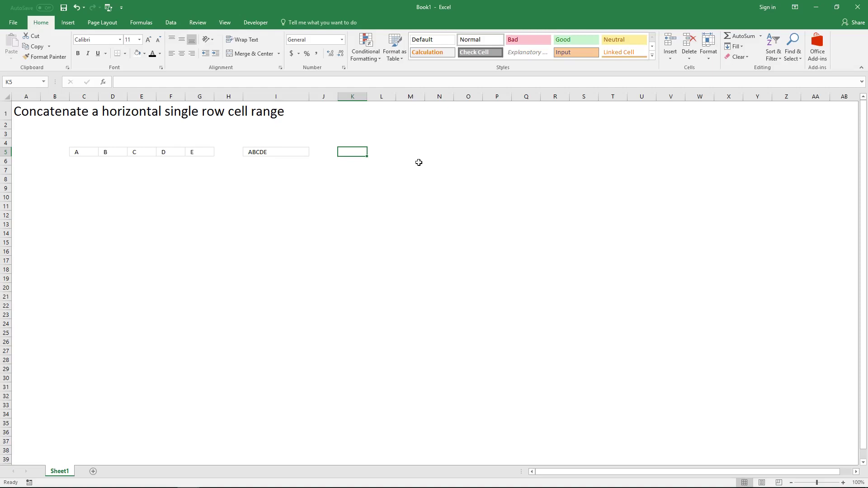
Step: Enter =CONCATENATE(C5:G5) in K5 and highlight the C5:G5 reference in the formula bar
type("=")
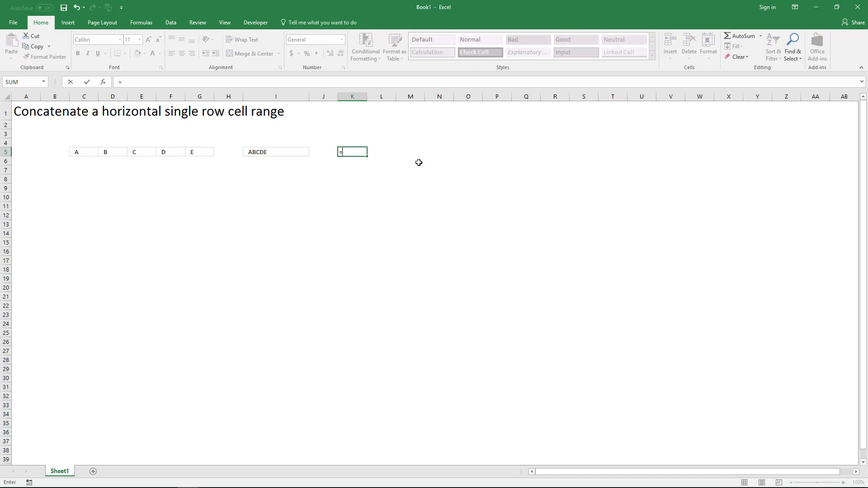
type("CONCATE")
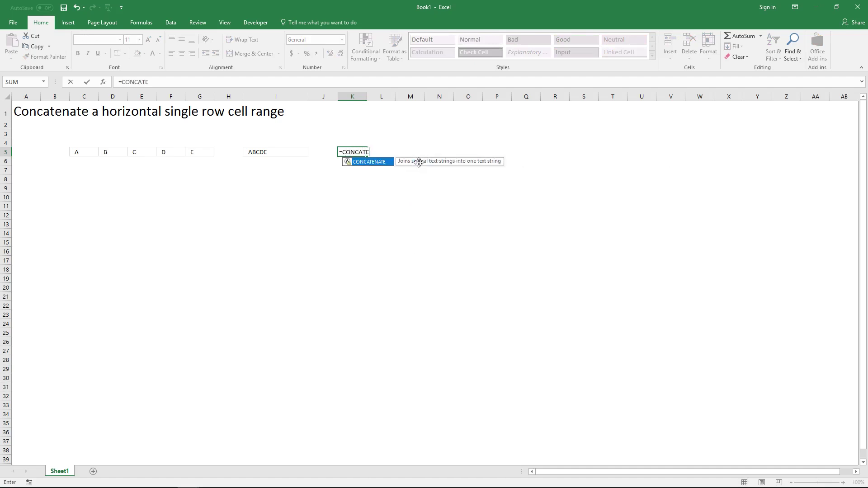
key("Tab")
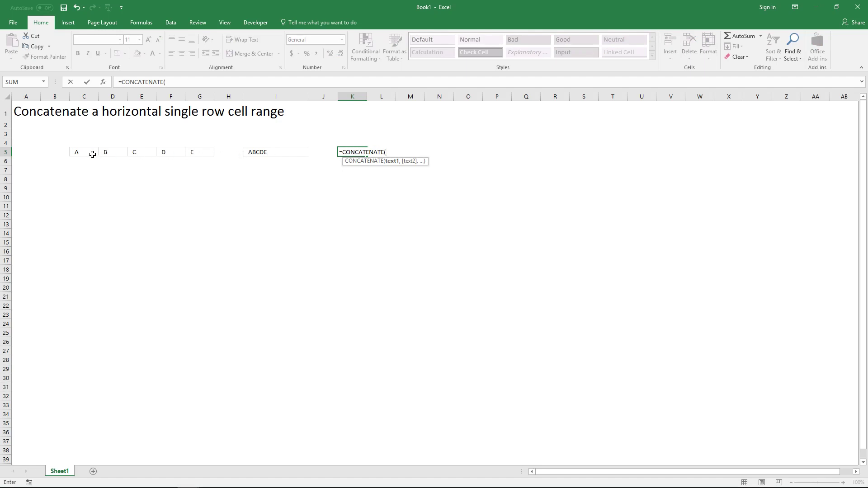
left_click_drag(88, 152, 193, 152)
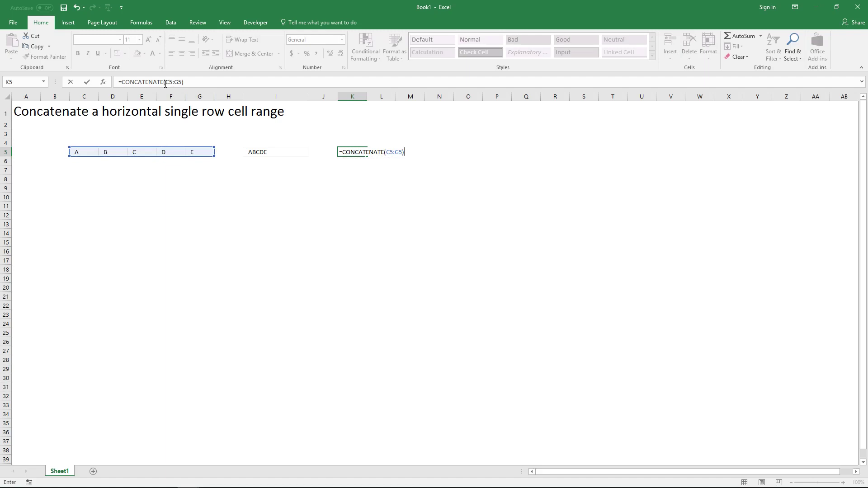
left_click_drag(165, 84, 181, 84)
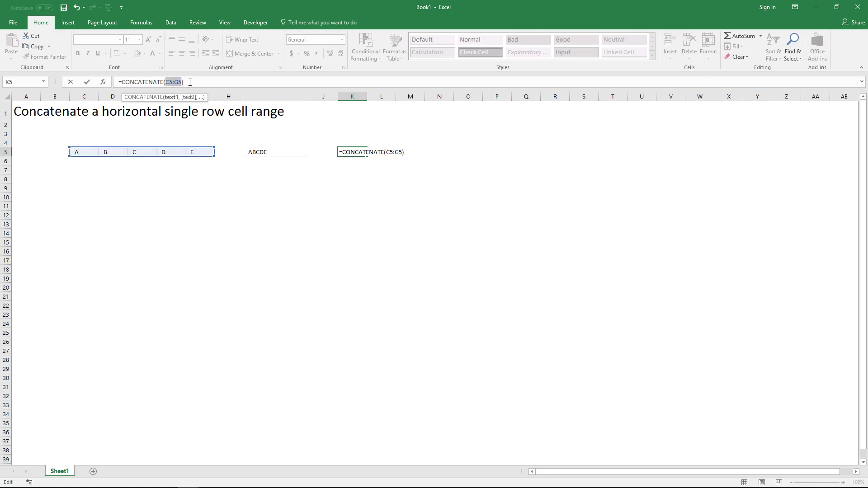
Step: Evaluate C5:G5 into its letter array with F9, remove the braces, and commit K5 to show ABCDE
key("F9")
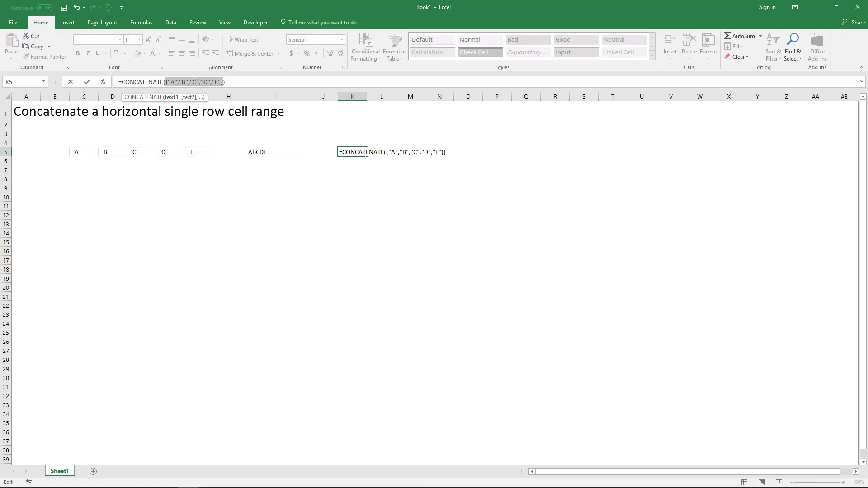
left_click(224, 82)
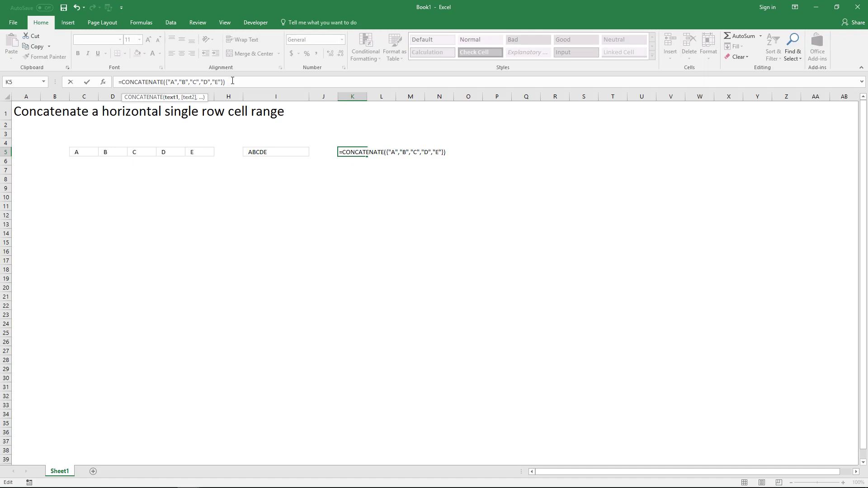
key("BackSpace")
key("BackSpace")
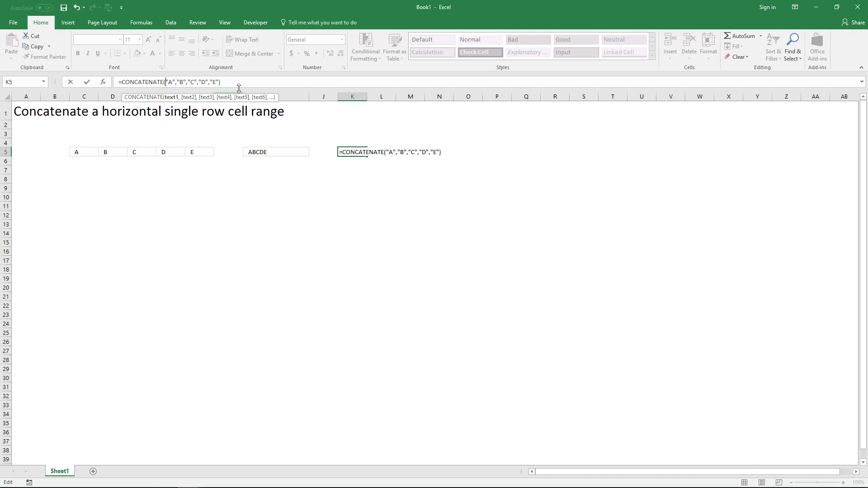
left_click(241, 81)
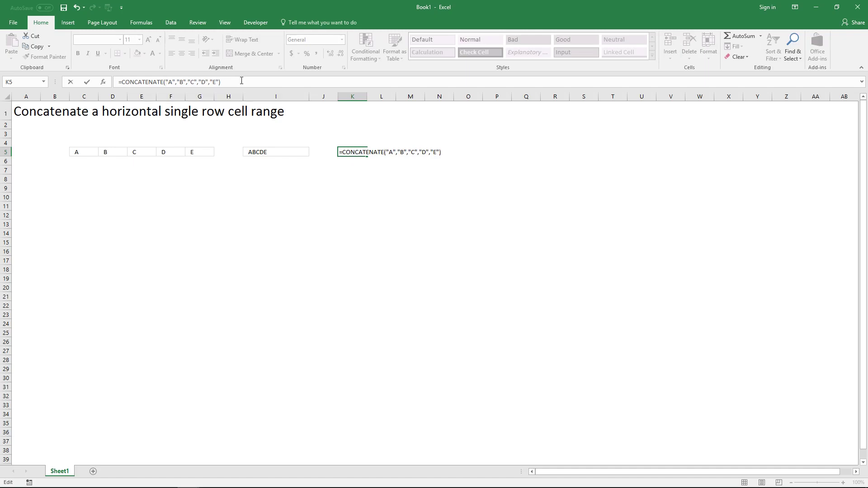
key("Return")
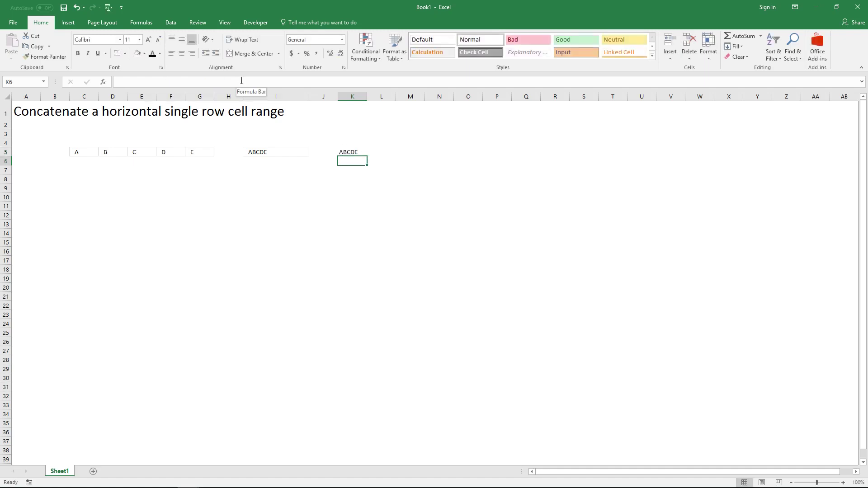
Step: Replace K5's listed letters with the argument C5:G5&"," to append a comma to each
key("Up")
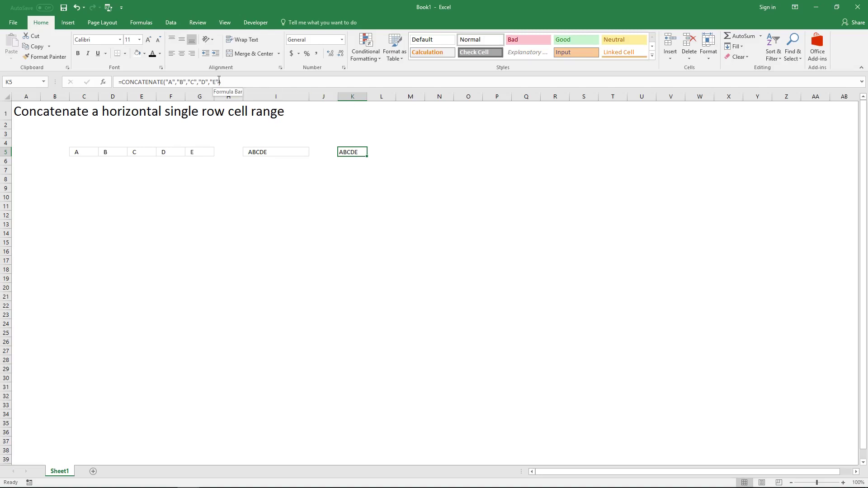
left_click_drag(219, 82, 158, 76)
key("Delete")
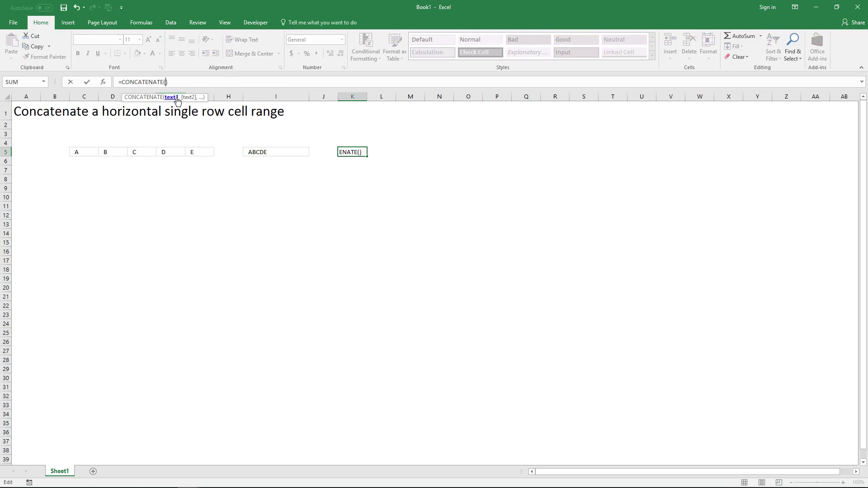
left_click_drag(199, 152, 96, 149)
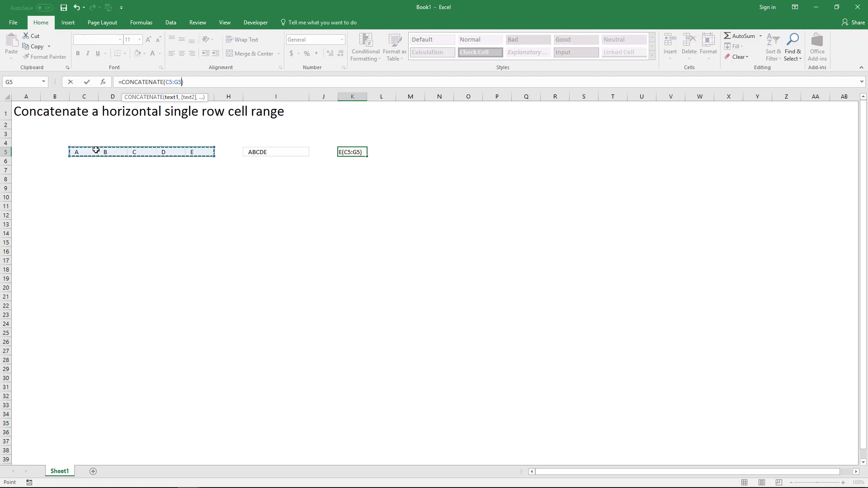
type("&")
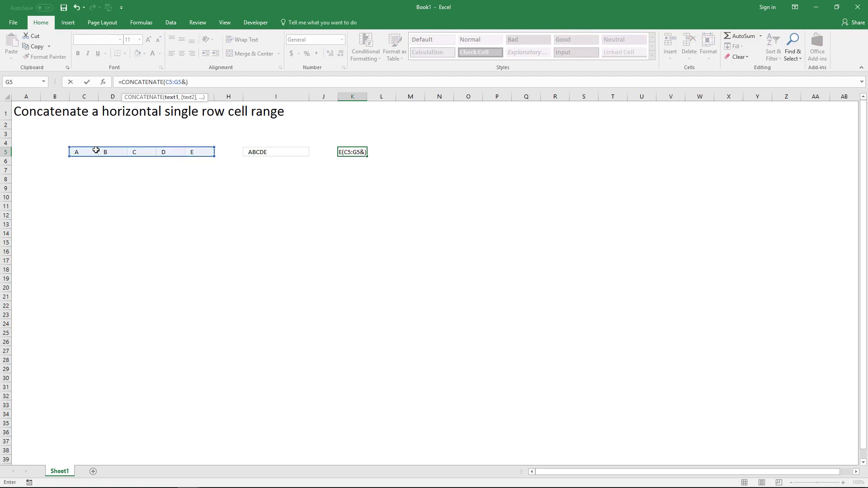
type("\"")
type(",")
type("\"")
Step: Evaluate C5:G5&"," with F9, strip the braces, and commit K5 to show the comma-separated letters
left_click_drag(166, 82, 178, 83)
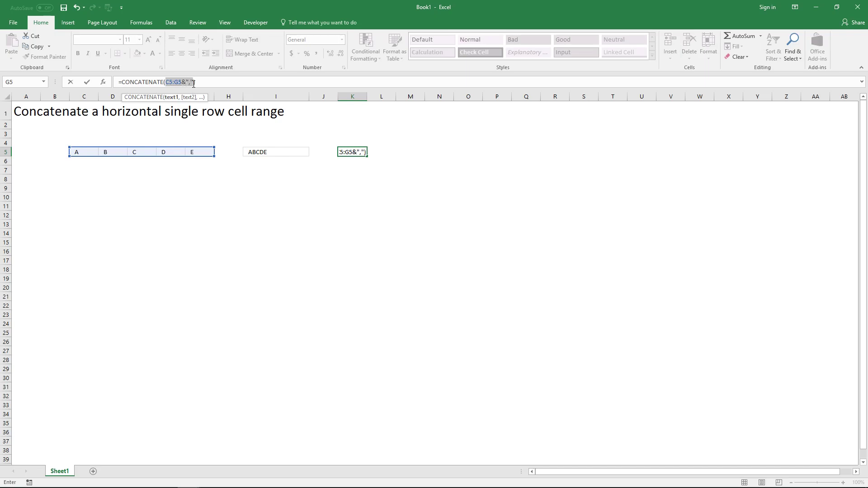
left_click_drag(193, 83, 217, 82)
key("F9")
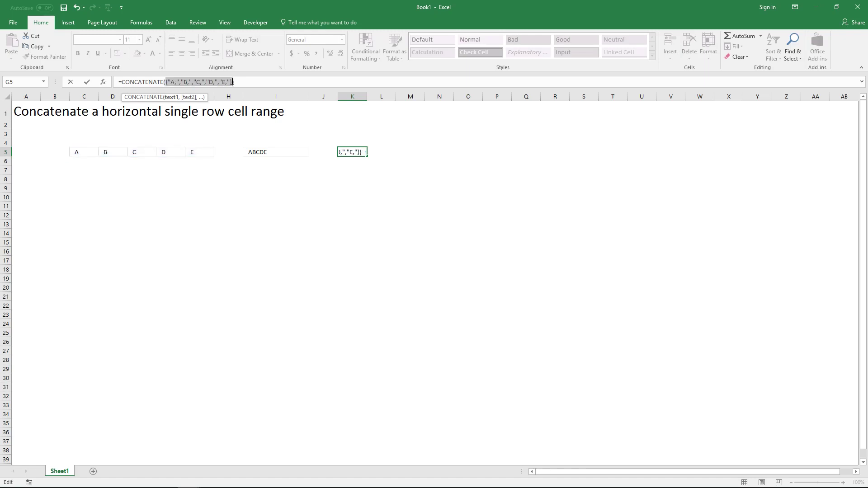
left_click(232, 82)
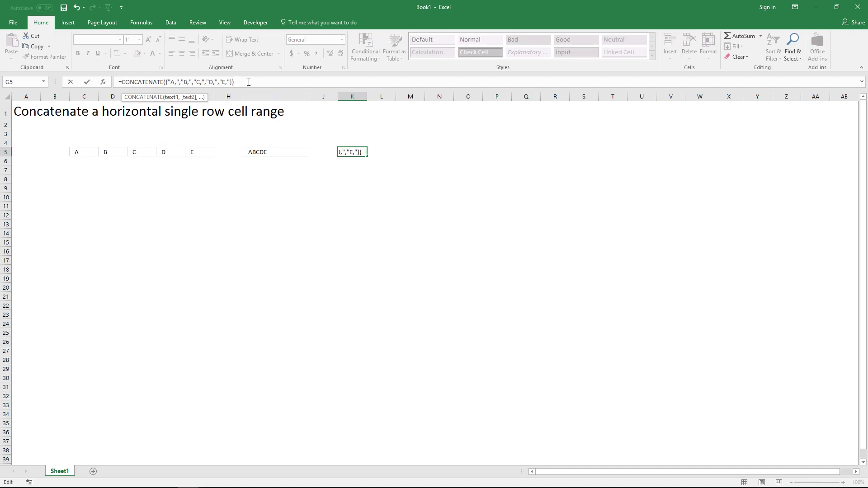
key("BackSpace")
left_click(168, 82)
key("BackSpace")
left_click(240, 82)
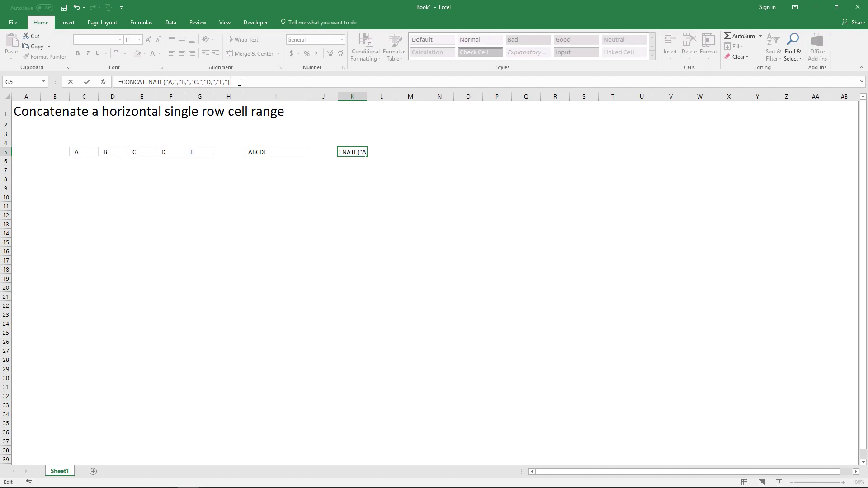
key("Return")
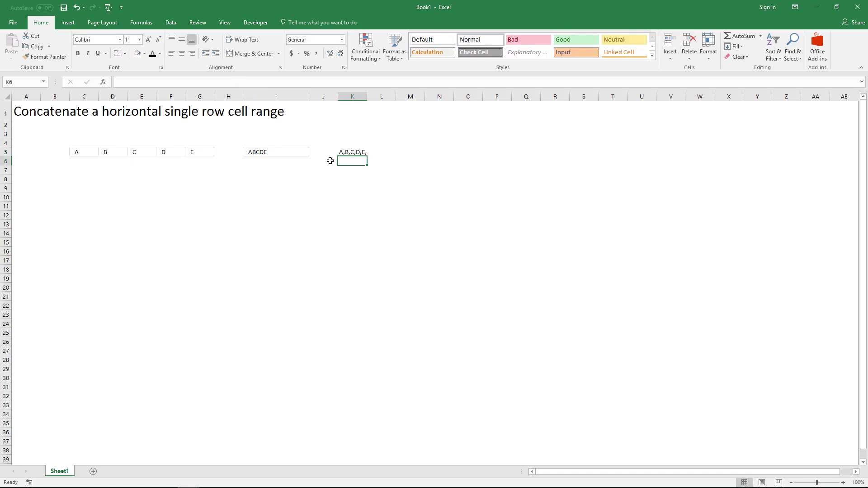
Step: Delete the trailing comma after E in K5's formula and commit it
left_click(361, 151)
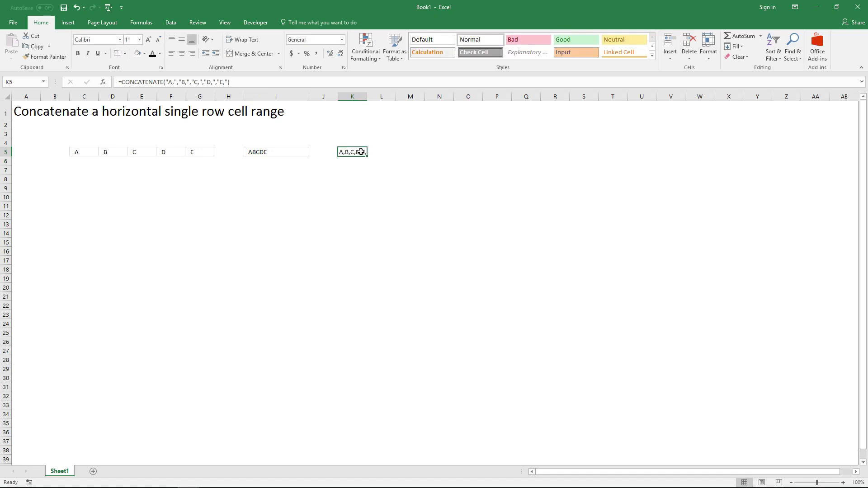
left_click(226, 83)
key("BackSpace")
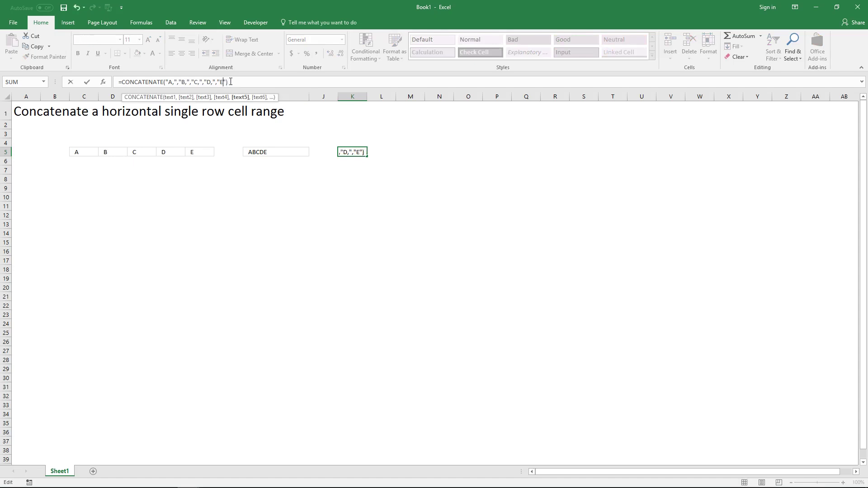
key("Return")
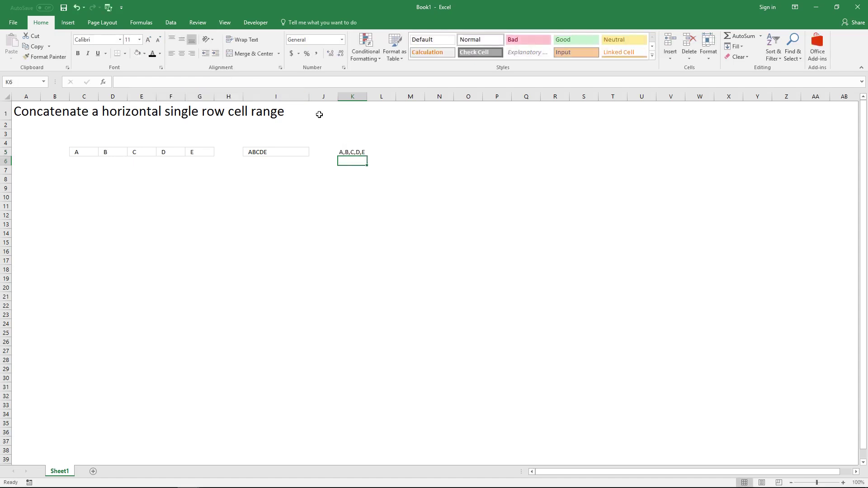